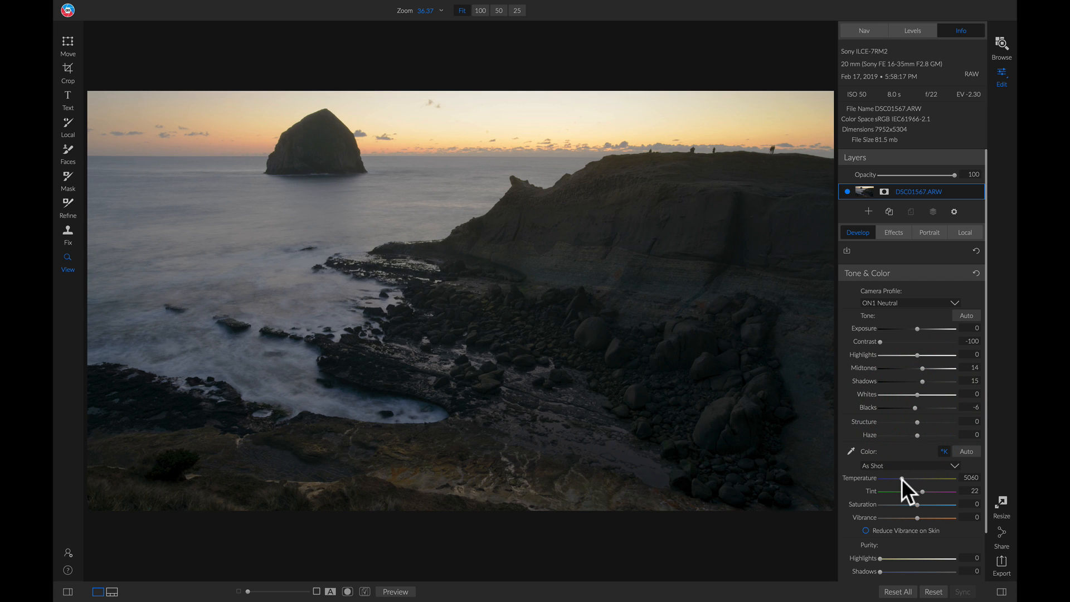
Warm the photo's color temperature slightly, and add a Dynamic Contrast filter, previewing it off and on.
drag(901, 479, 904, 479)
click(896, 234)
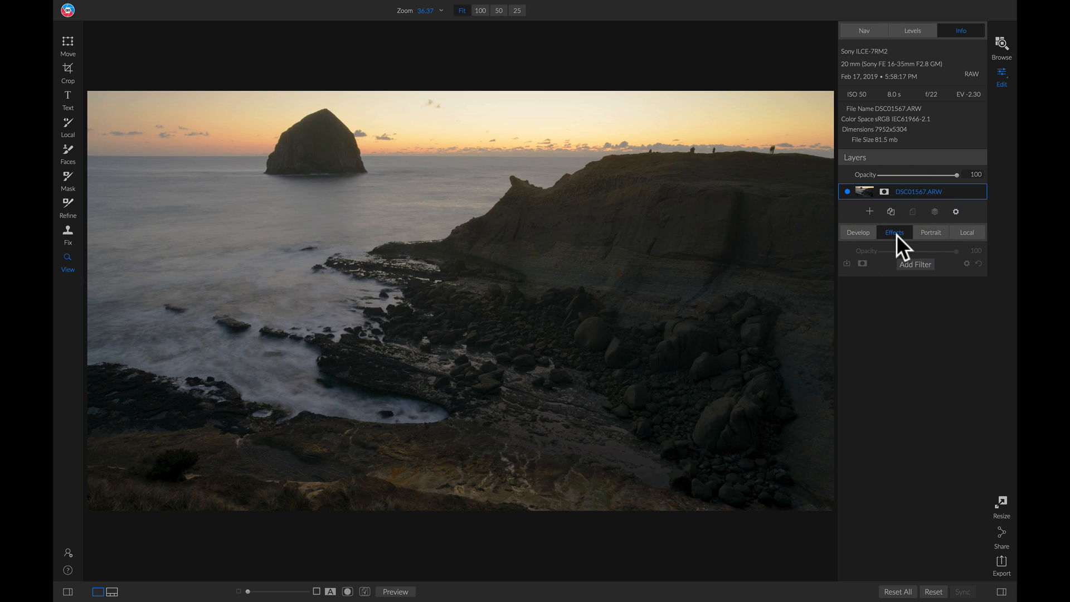
click(912, 267)
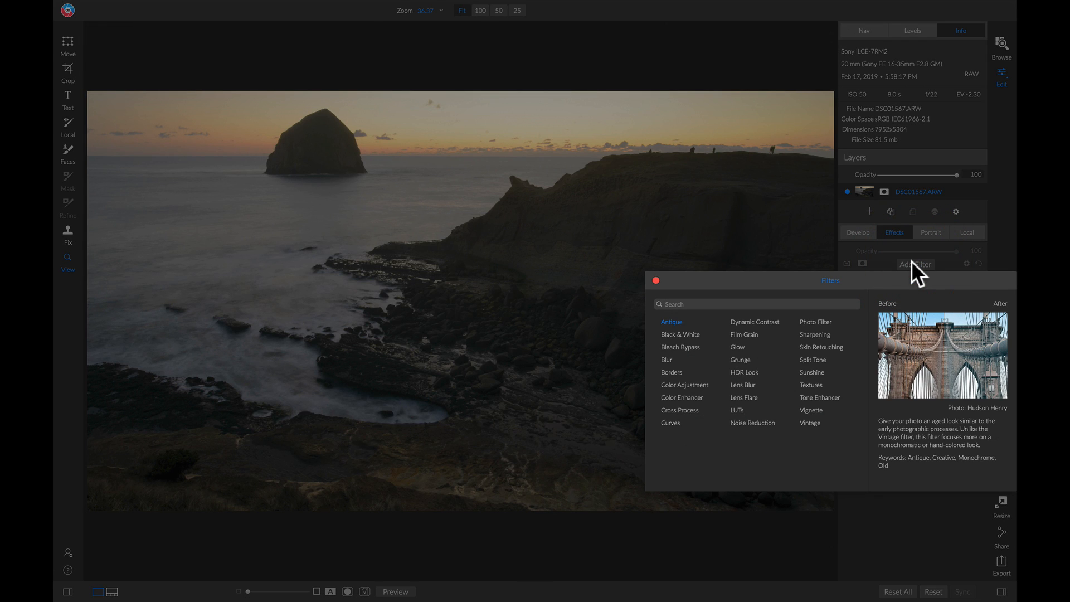
click(751, 322)
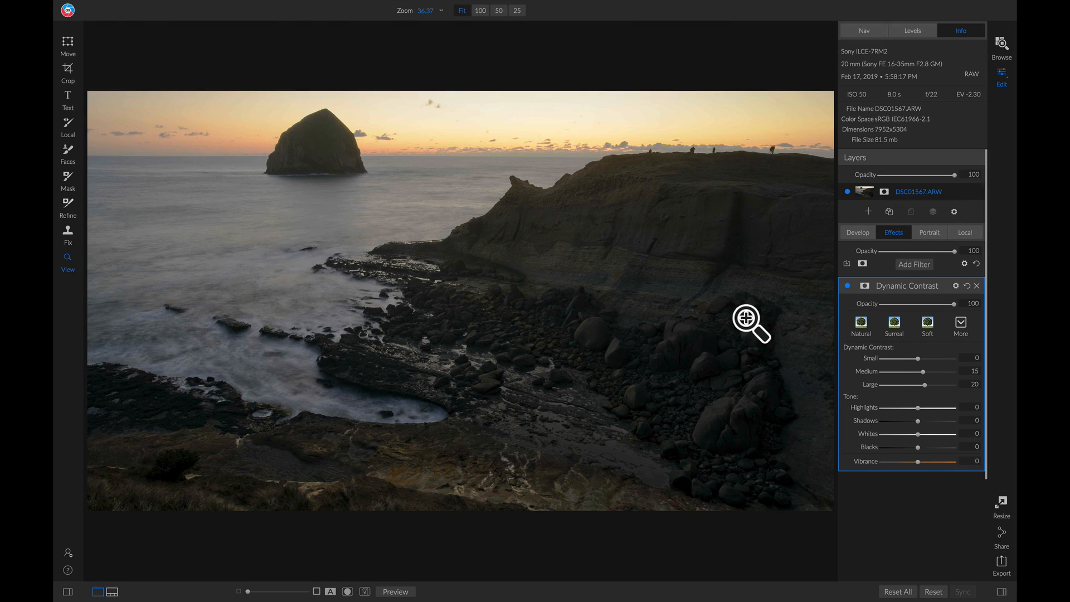
click(847, 284)
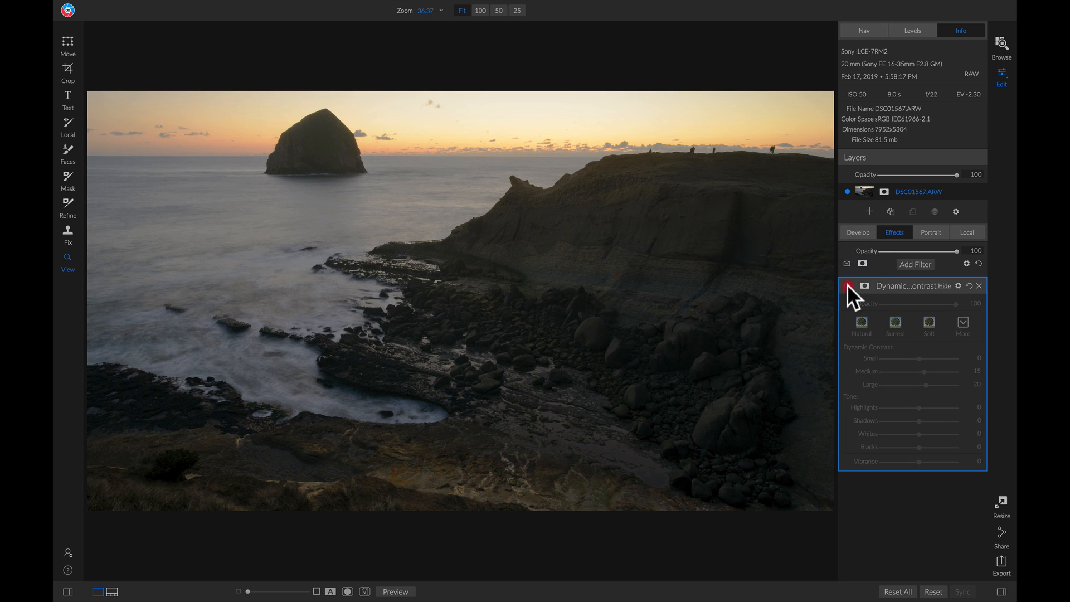
click(846, 285)
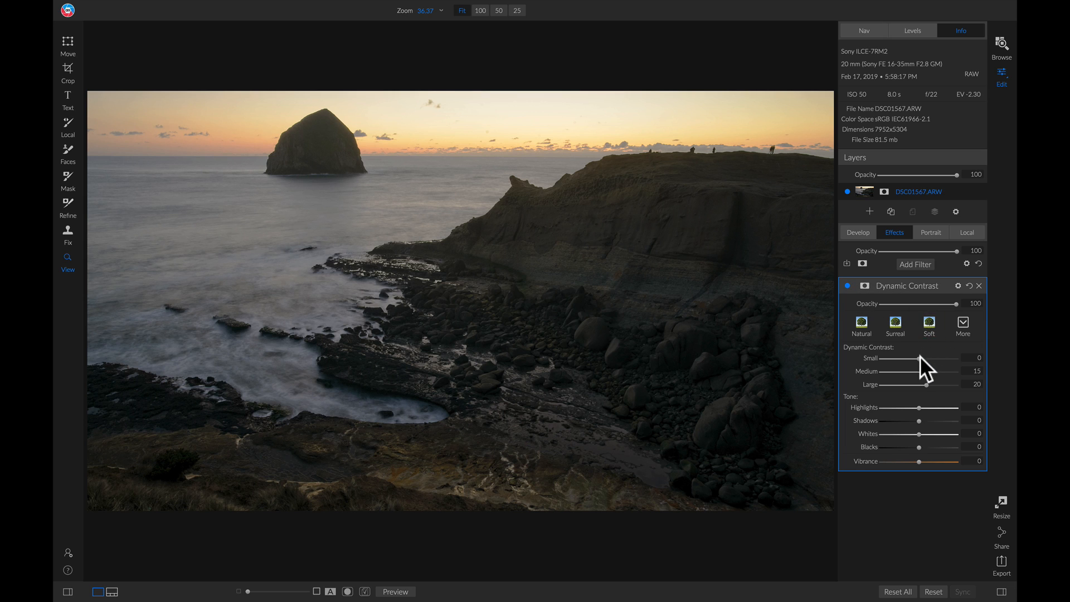
Set the Dynamic Contrast filter's Small to 12 and Shadows to 29, and compare the image without the filter.
drag(921, 357, 923, 358)
drag(919, 421, 925, 422)
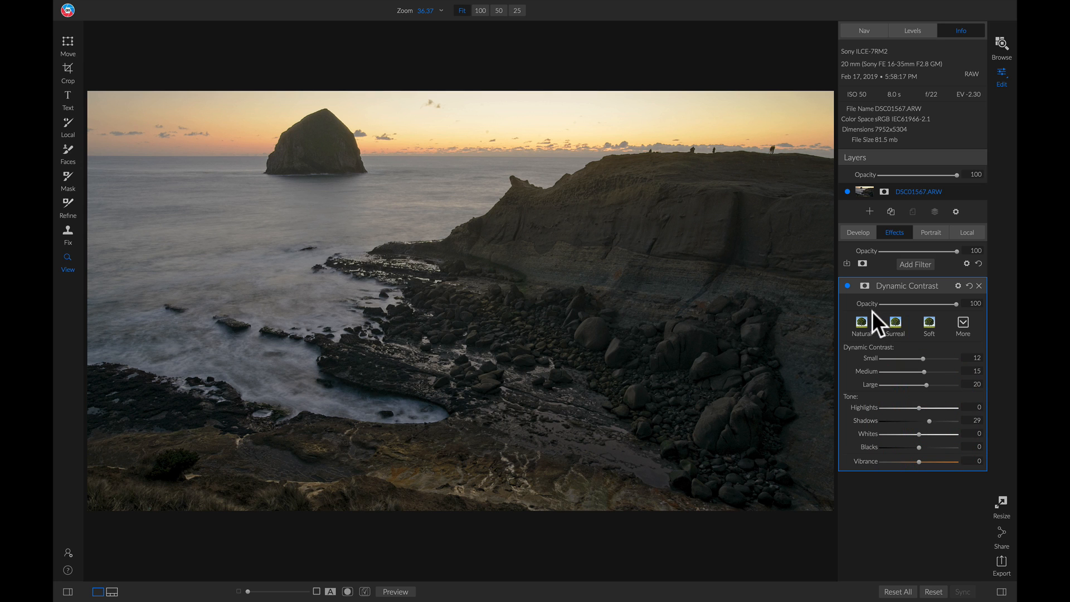
click(847, 286)
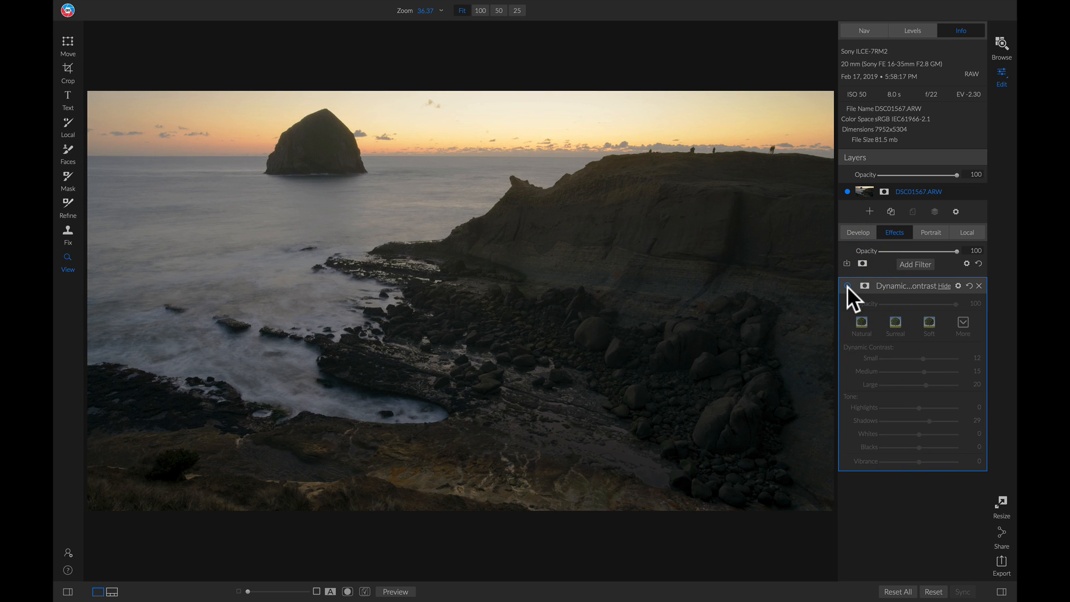
click(847, 286)
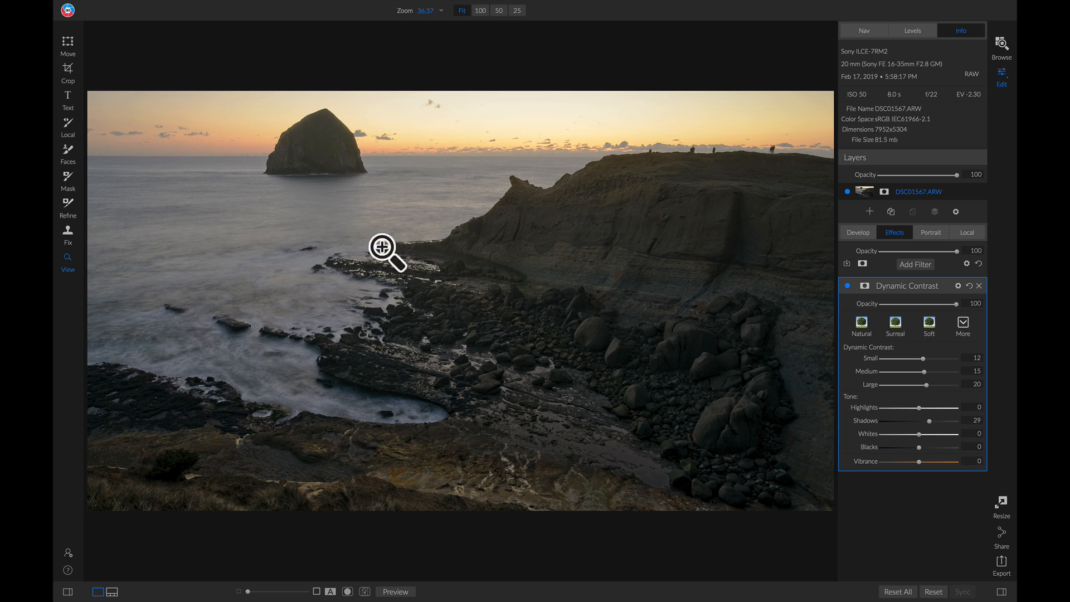
Invert the Dynamic Contrast mask and paint the effect in over the cliff, rocks and foreground with a size 1700 brush at opacity 100.
click(864, 286)
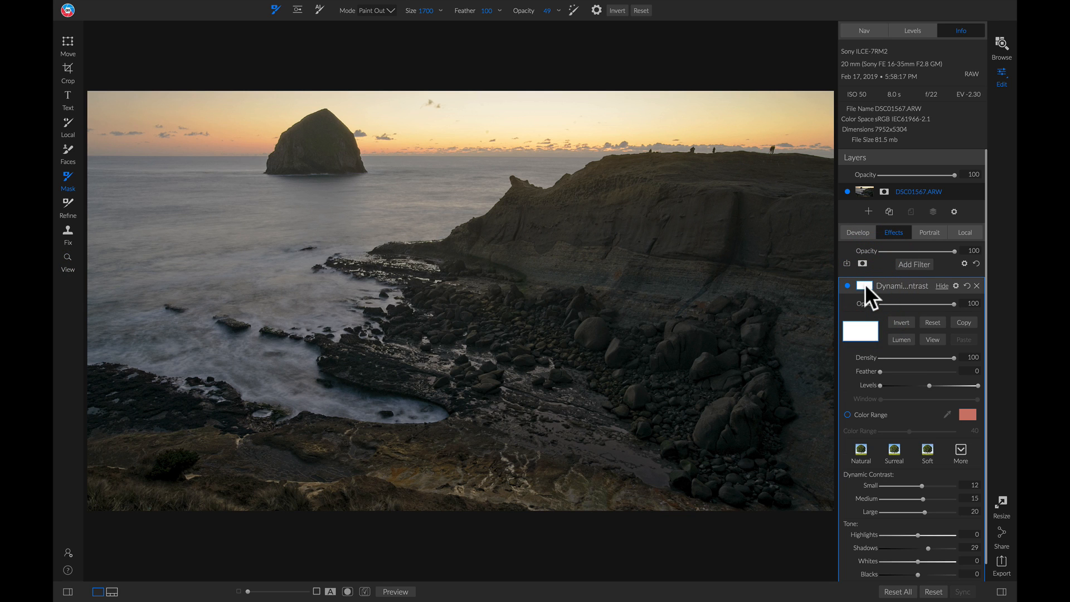
click(901, 322)
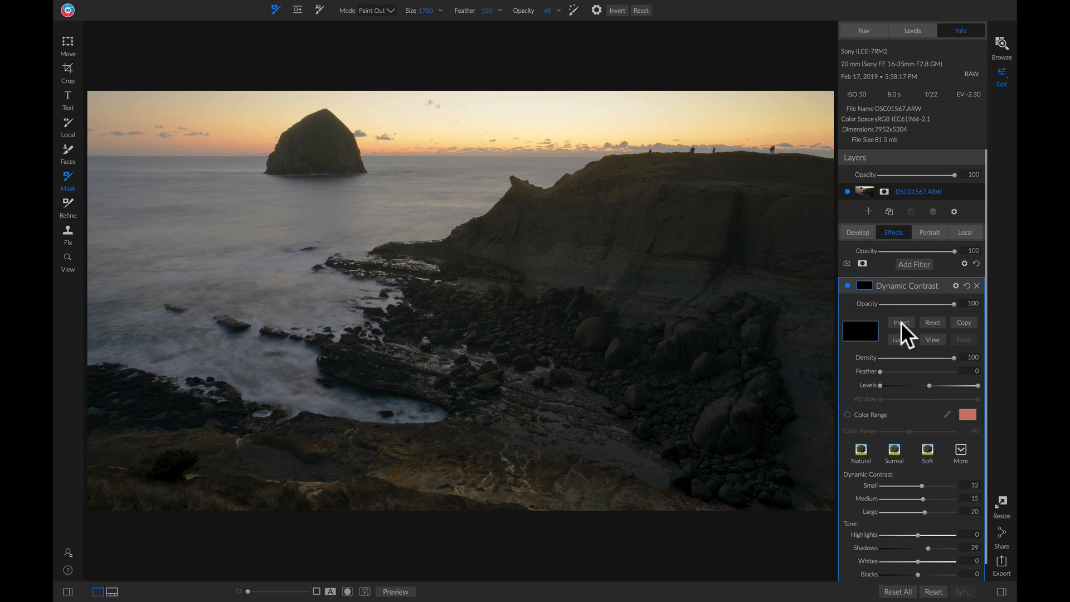
key(x)
mouse_move(657, 384)
mouse_down()
mouse_move(709, 377)
mouse_move(754, 460)
mouse_move(563, 429)
mouse_move(652, 345)
mouse_move(618, 298)
mouse_move(572, 294)
mouse_move(563, 245)
mouse_move(752, 241)
mouse_move(481, 342)
mouse_move(338, 371)
mouse_move(413, 299)
mouse_move(542, 448)
mouse_move(354, 498)
mouse_move(213, 481)
mouse_up()
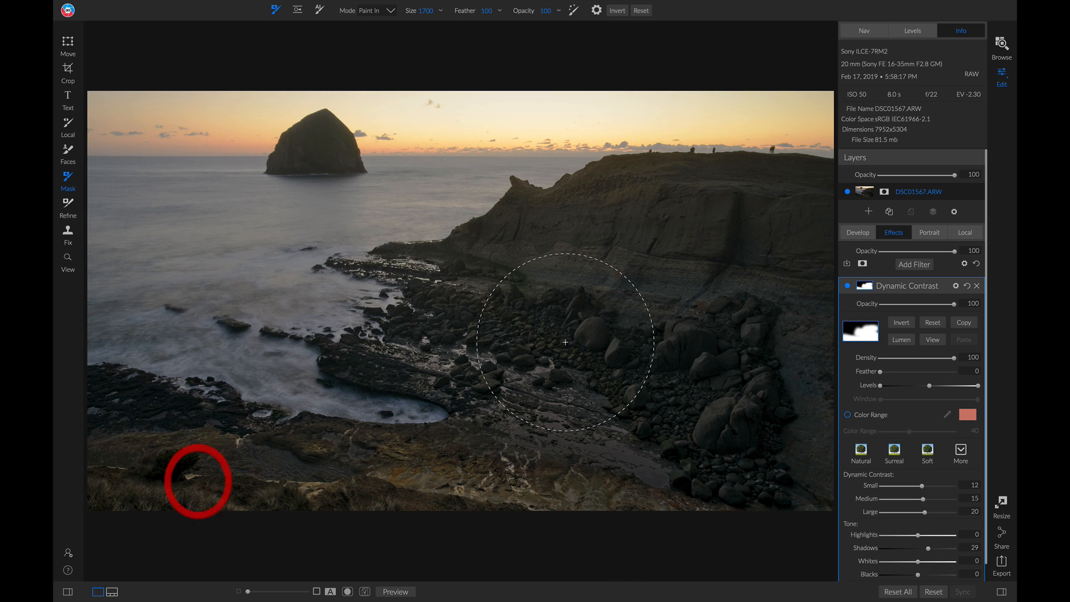
Reduce the mask brush to size 400, paint Dynamic Contrast in on the offshore sea stack, and compare the filter off and on.
key(bracketleft)
key(bracketleft)
key(bracketleft)
key(bracketleft)
key(bracketleft)
key(bracketleft)
key(bracketleft)
key(bracketleft)
key(bracketleft)
key(bracketleft)
key(bracketleft)
key(bracketleft)
key(bracketleft)
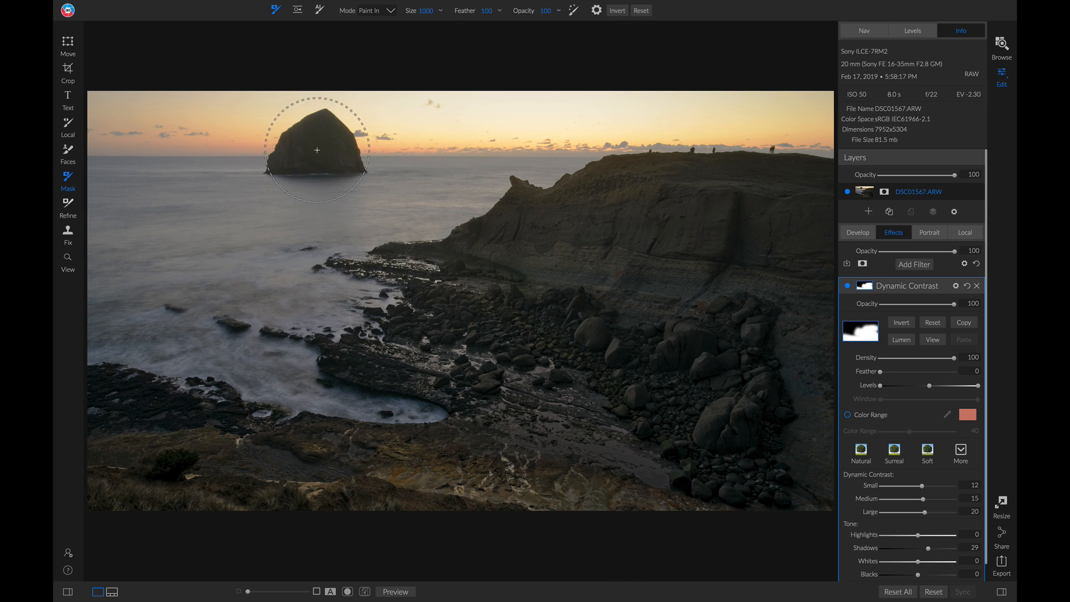
mouse_move(282, 158)
mouse_down()
mouse_move(312, 127)
mouse_move(341, 155)
mouse_move(301, 158)
mouse_move(308, 150)
mouse_up()
click(846, 286)
click(847, 284)
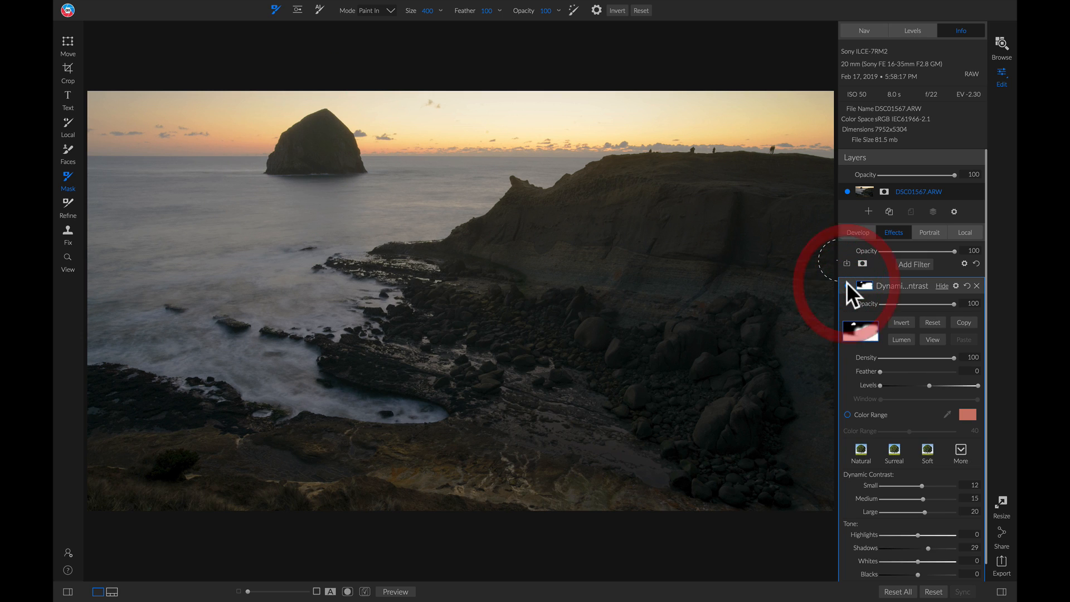
Add a Color Enhancer filter and raise the saturation and brightness of its yellow range.
click(911, 263)
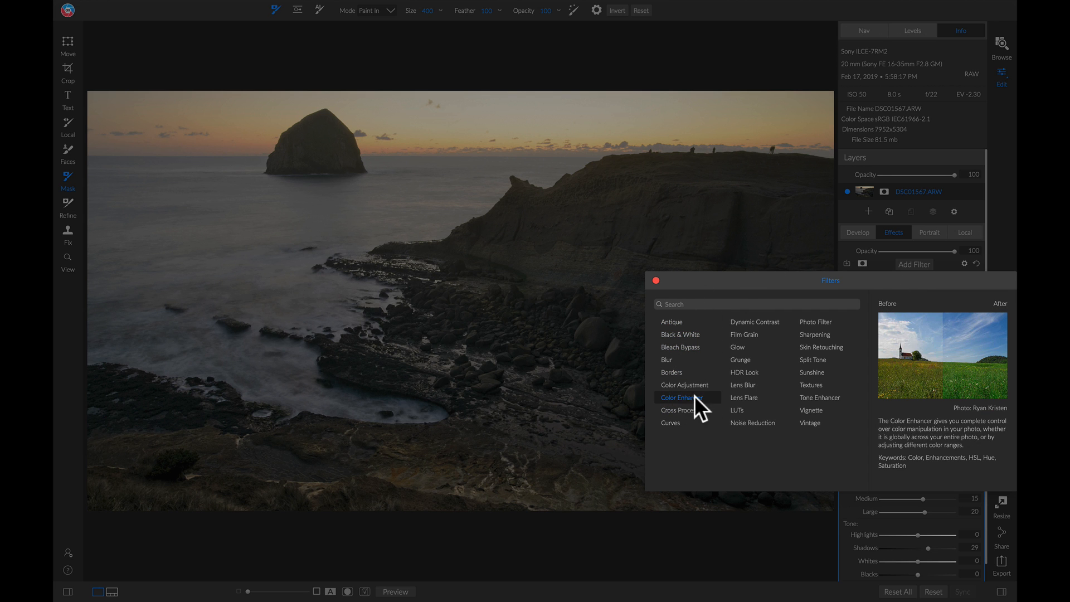
click(680, 395)
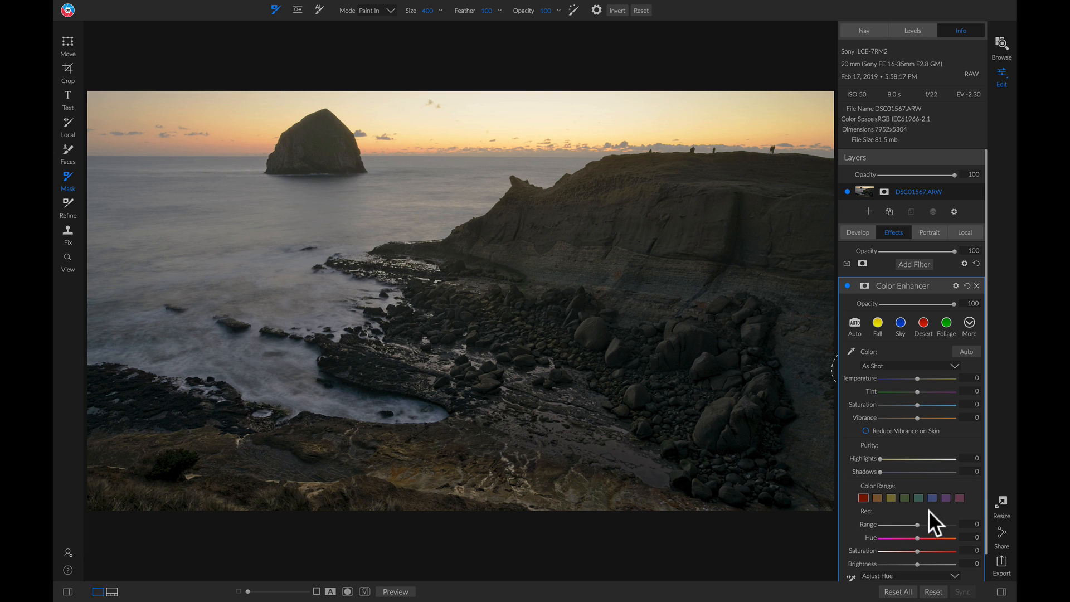
click(891, 496)
mouse_move(917, 551)
mouse_down()
mouse_move(934, 551)
mouse_move(894, 554)
mouse_move(961, 553)
mouse_move(929, 554)
mouse_up()
drag(915, 563, 929, 563)
Set orange saturation to 10 and raise orange brightness; set blue saturation to 13 and brightness to 26 in the Color Enhancer.
click(876, 498)
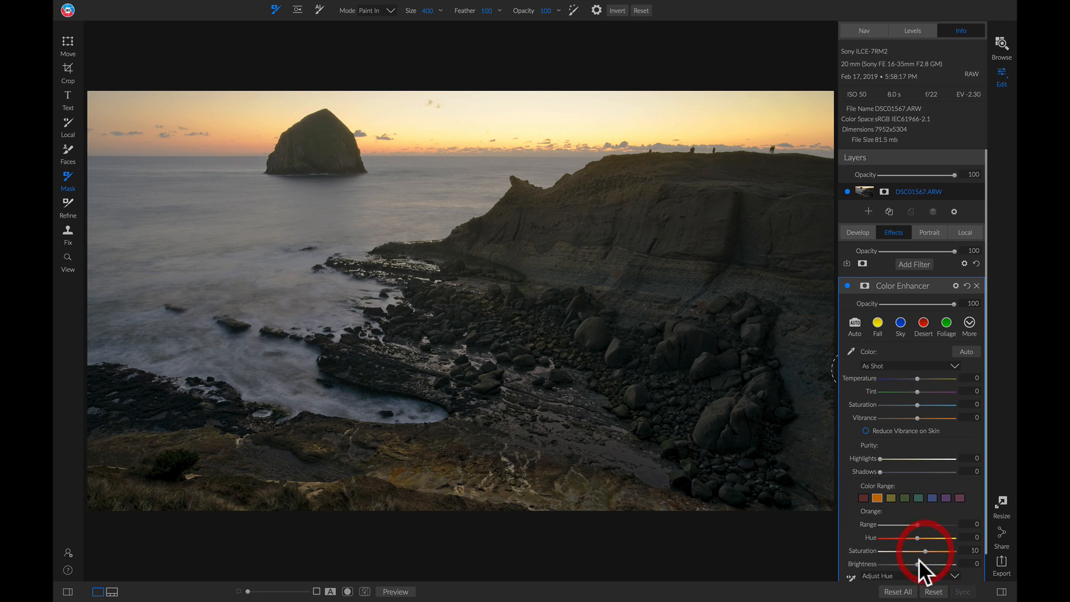
drag(916, 563, 926, 564)
click(932, 498)
drag(917, 550, 935, 565)
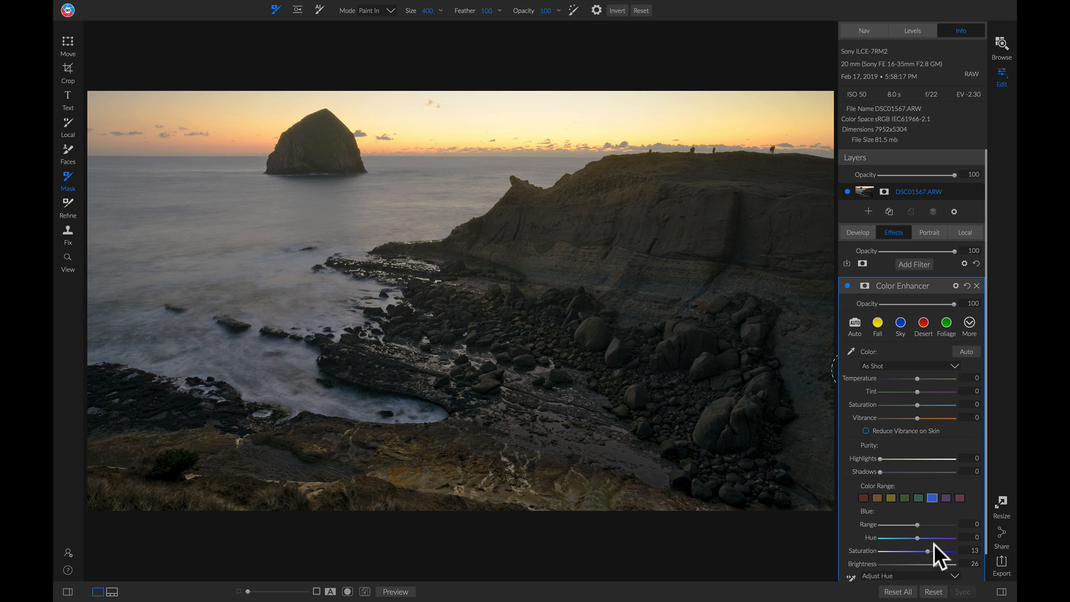
click(844, 285)
click(845, 285)
Add a Sunshine filter with its default amount of 50 and compare the image with it off and on.
click(914, 265)
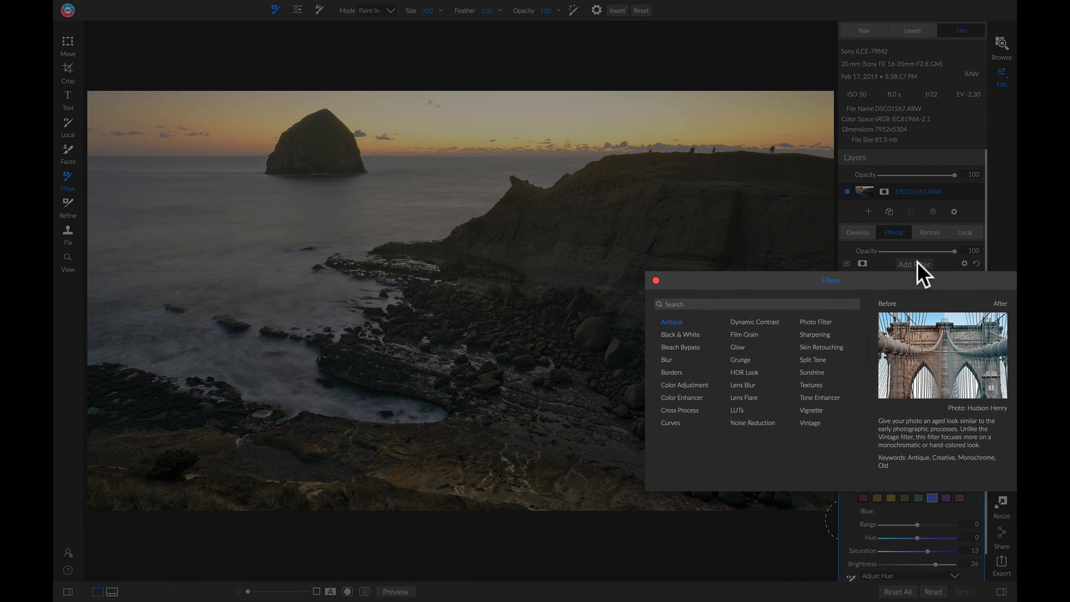
click(818, 371)
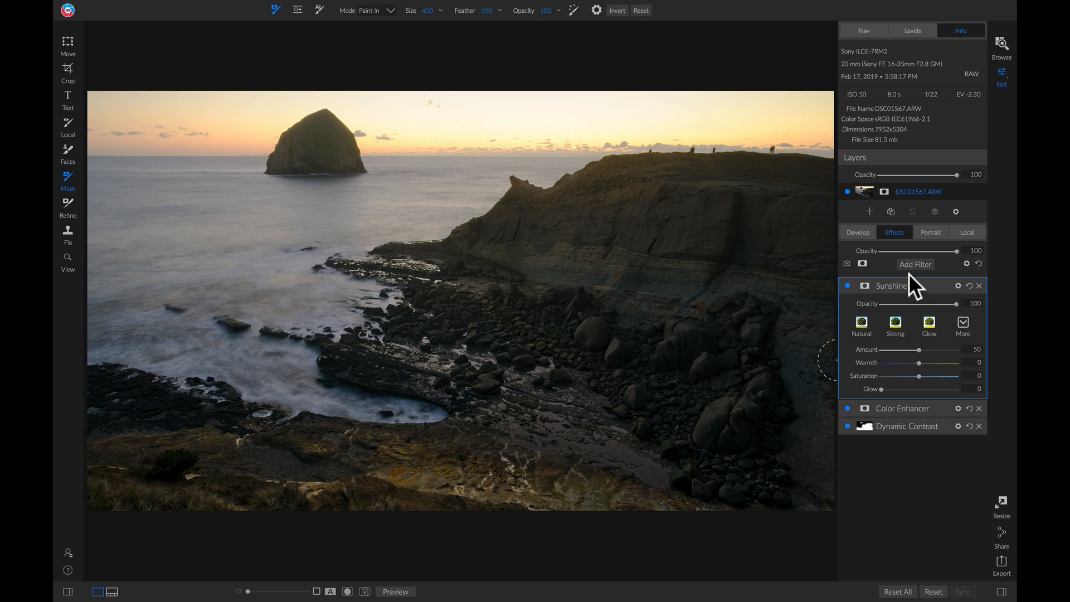
click(847, 284)
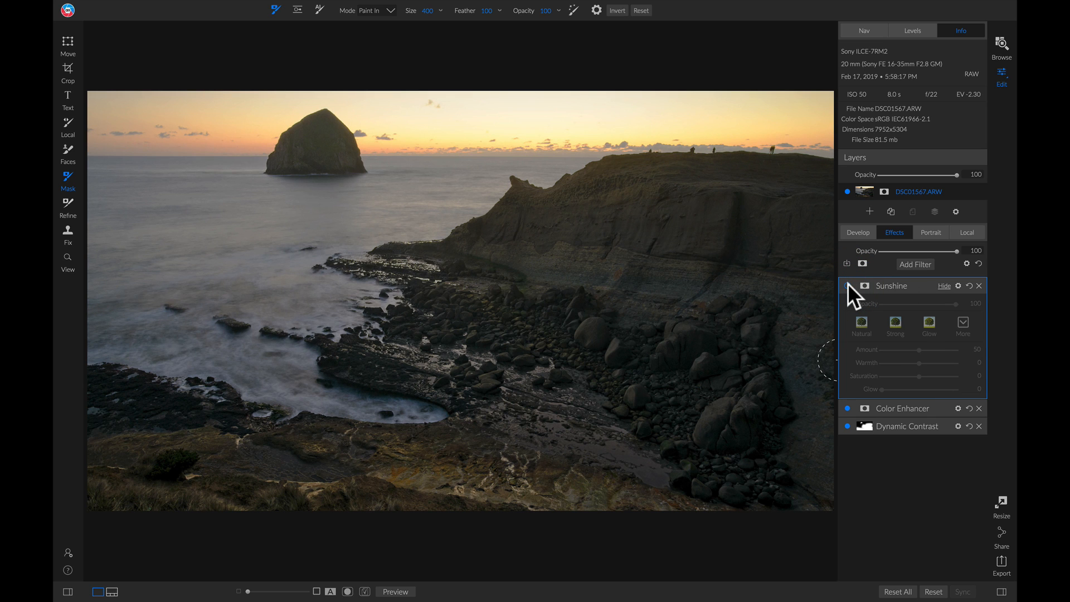
click(848, 284)
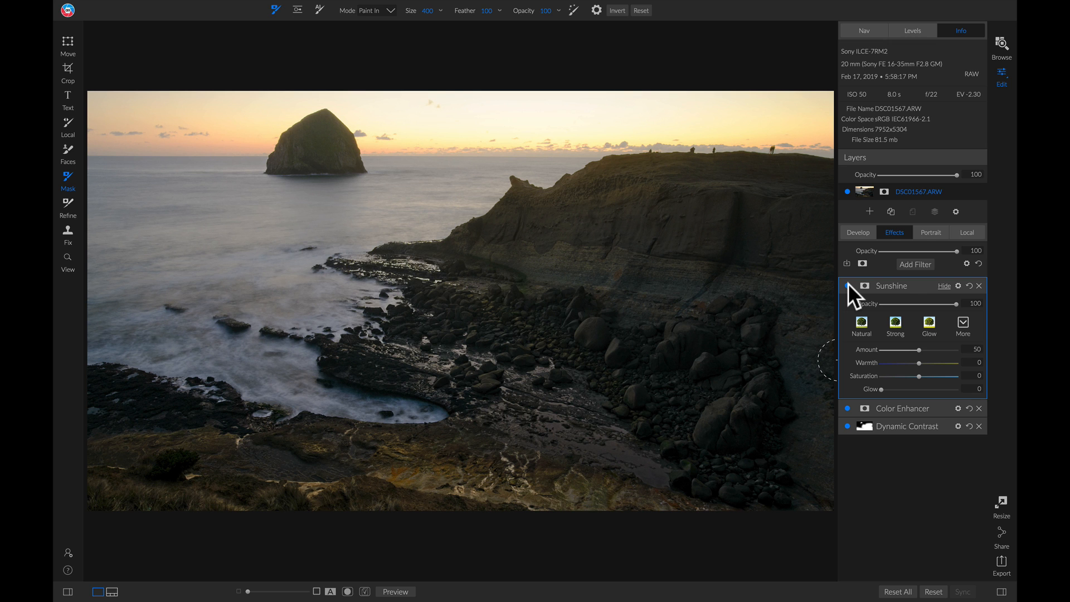
Add a Glow filter using the Charge More - Subtle style and compare the image with it off and on.
click(913, 262)
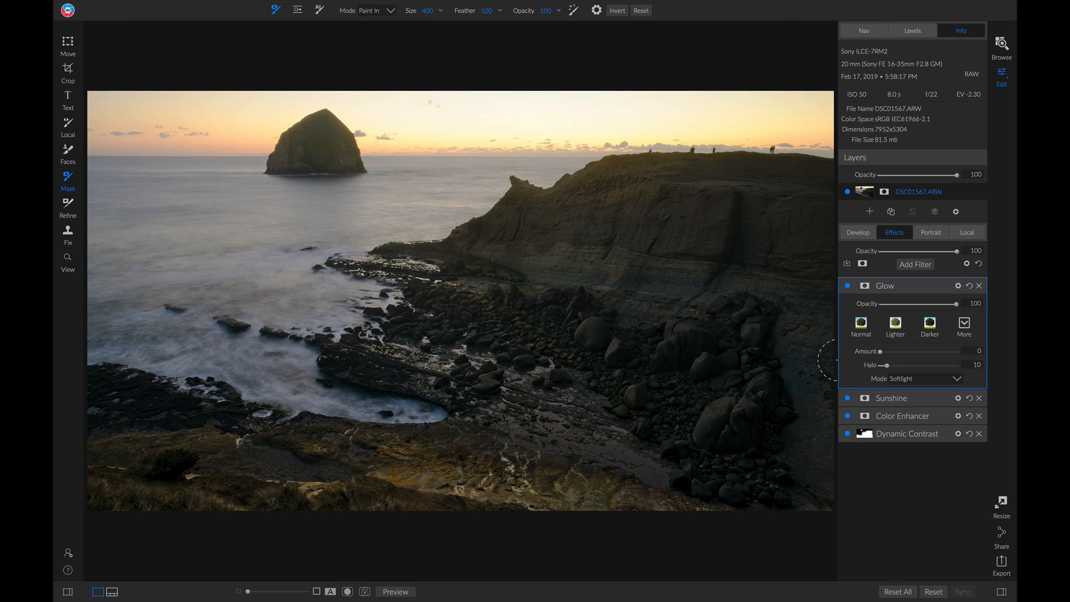
click(959, 328)
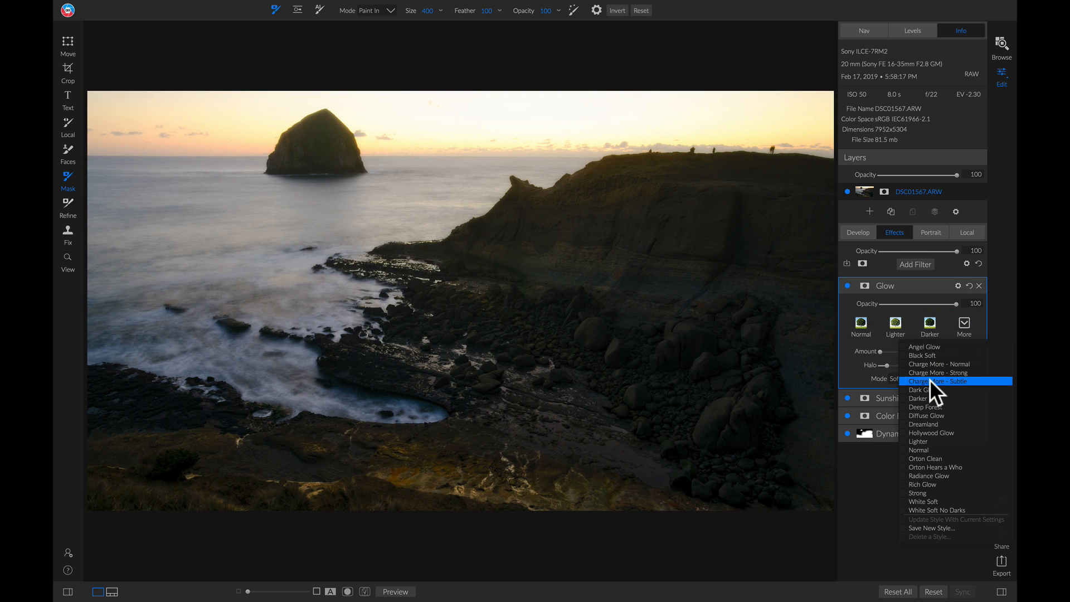
click(929, 381)
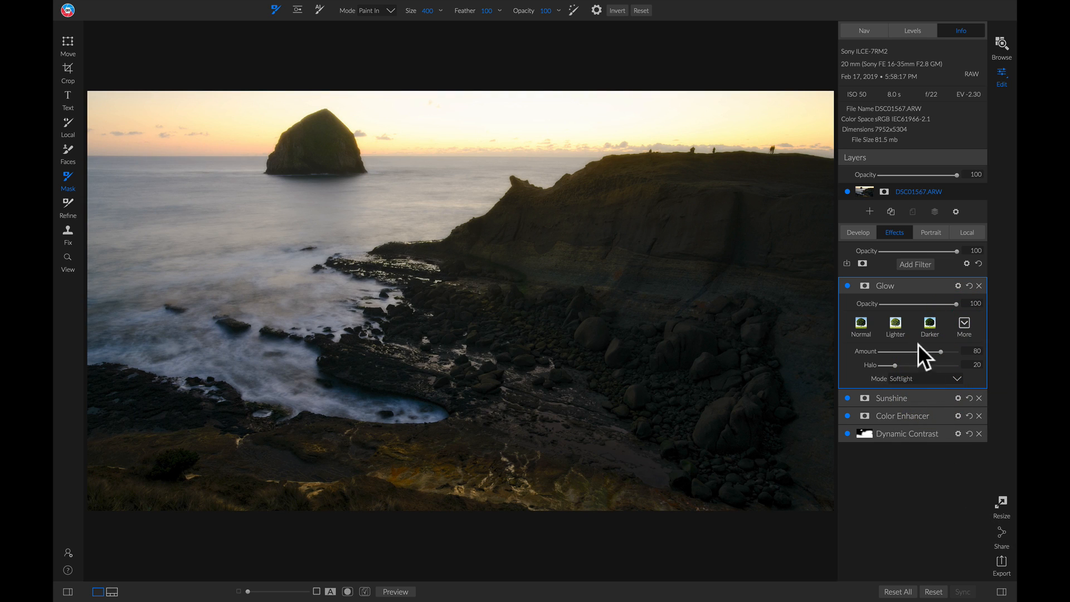
click(848, 284)
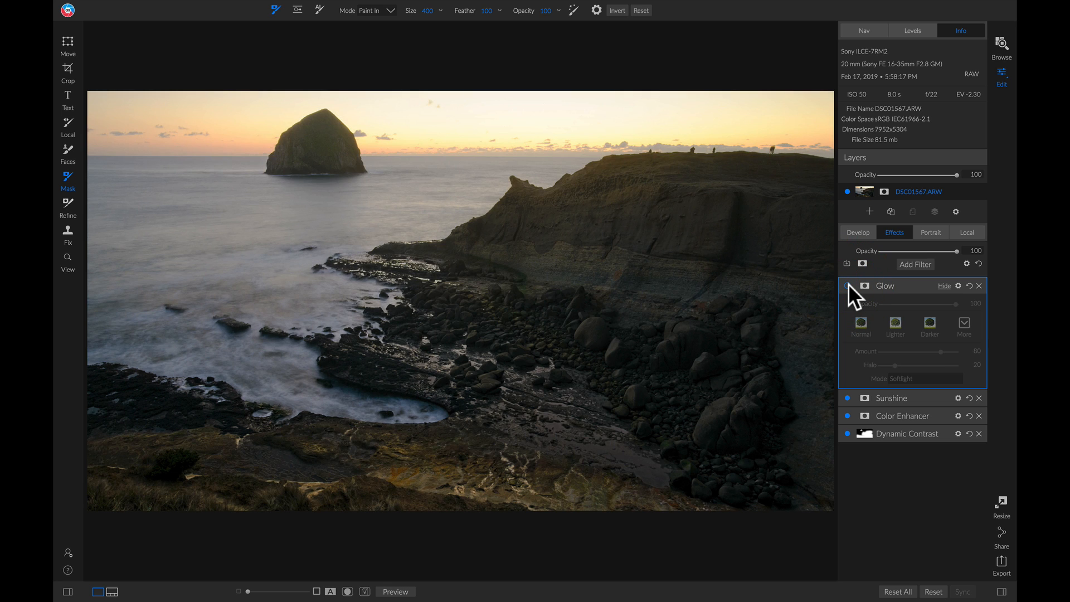
click(848, 285)
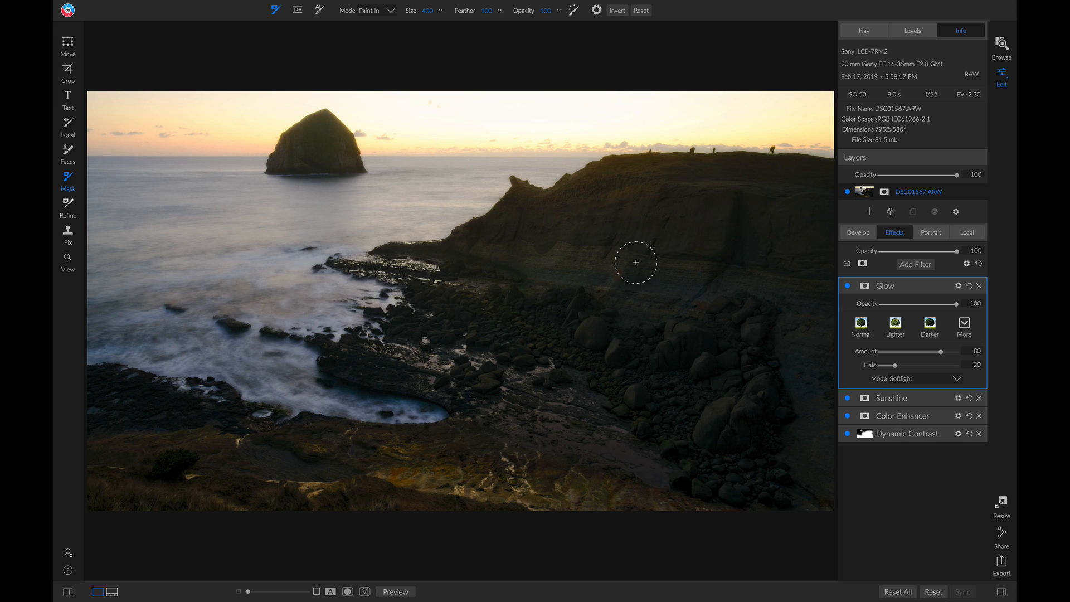
Invert the Glow mask and paint the glow in over the water with a size 1100 brush.
click(865, 285)
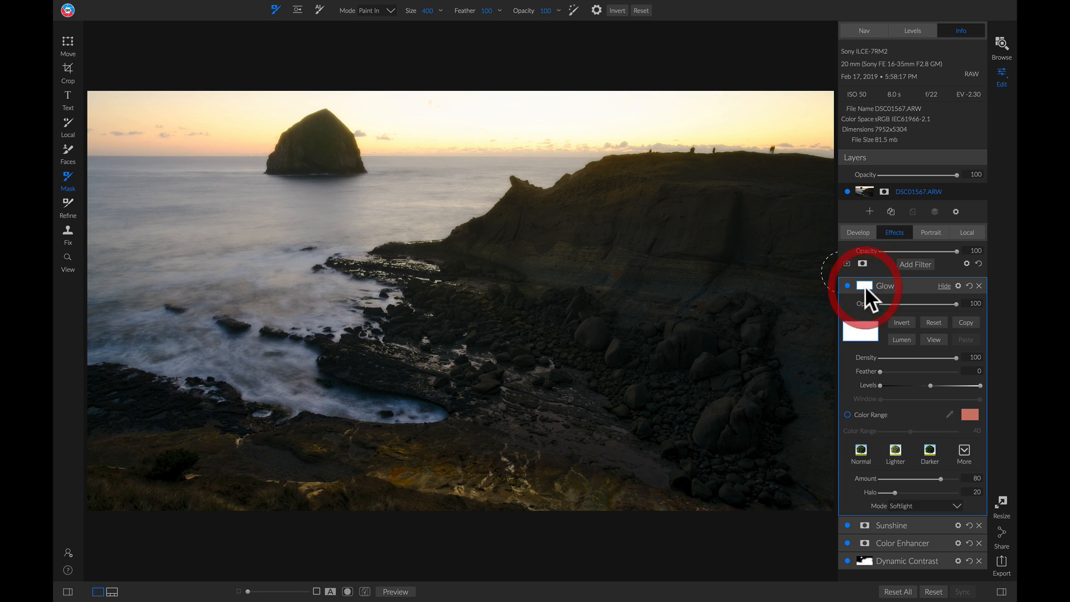
click(899, 322)
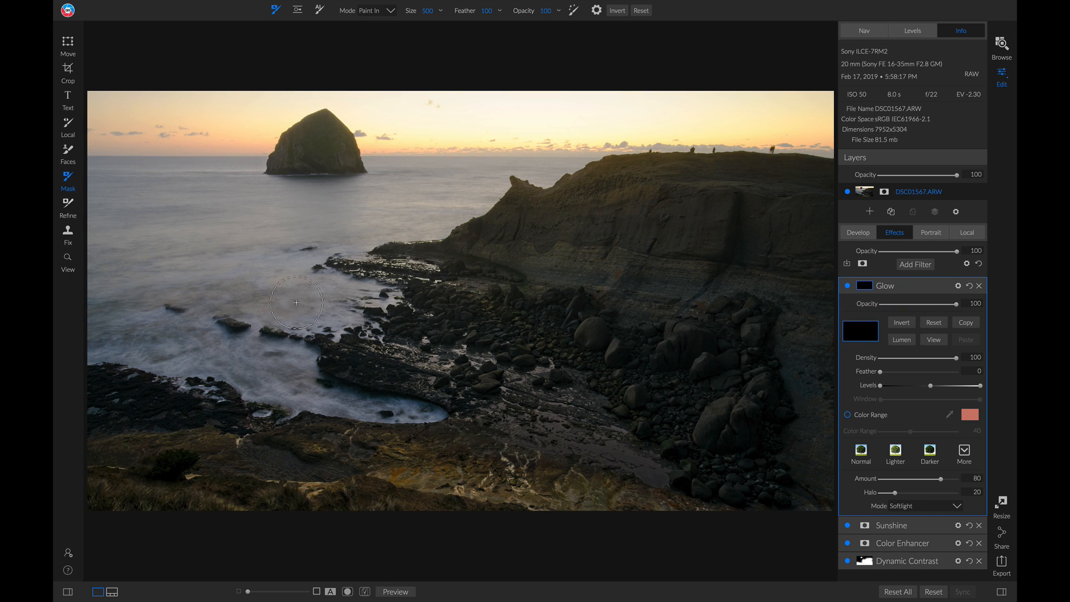
key(bracketright)
key(bracketright)
key(bracketright)
key(bracketright)
key(bracketright)
key(bracketright)
mouse_move(295, 285)
mouse_down()
mouse_move(211, 246)
mouse_move(144, 261)
mouse_move(99, 330)
mouse_move(403, 391)
mouse_move(300, 341)
mouse_move(276, 309)
mouse_move(287, 288)
mouse_move(232, 304)
mouse_move(275, 297)
mouse_move(122, 200)
mouse_move(278, 212)
mouse_move(283, 224)
mouse_move(360, 219)
mouse_move(455, 186)
mouse_up()
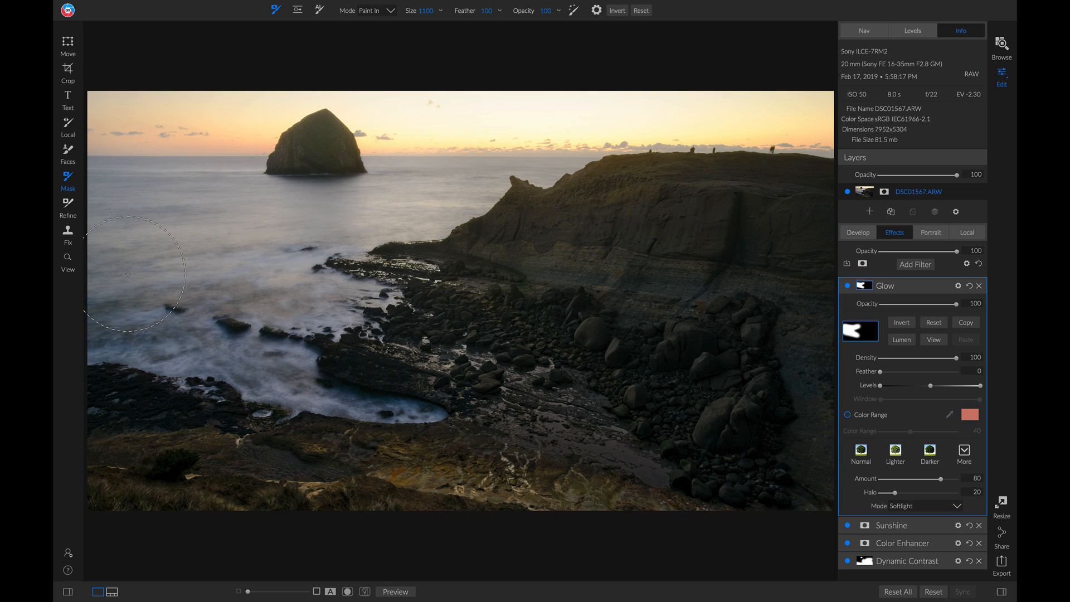
Paint the glow out of the rocks along the shoreline and compare the image with the Glow filter off and on.
key(alt)
mouse_move(117, 438)
mouse_down()
mouse_move(473, 476)
mouse_move(558, 442)
mouse_move(544, 375)
mouse_move(373, 360)
mouse_up()
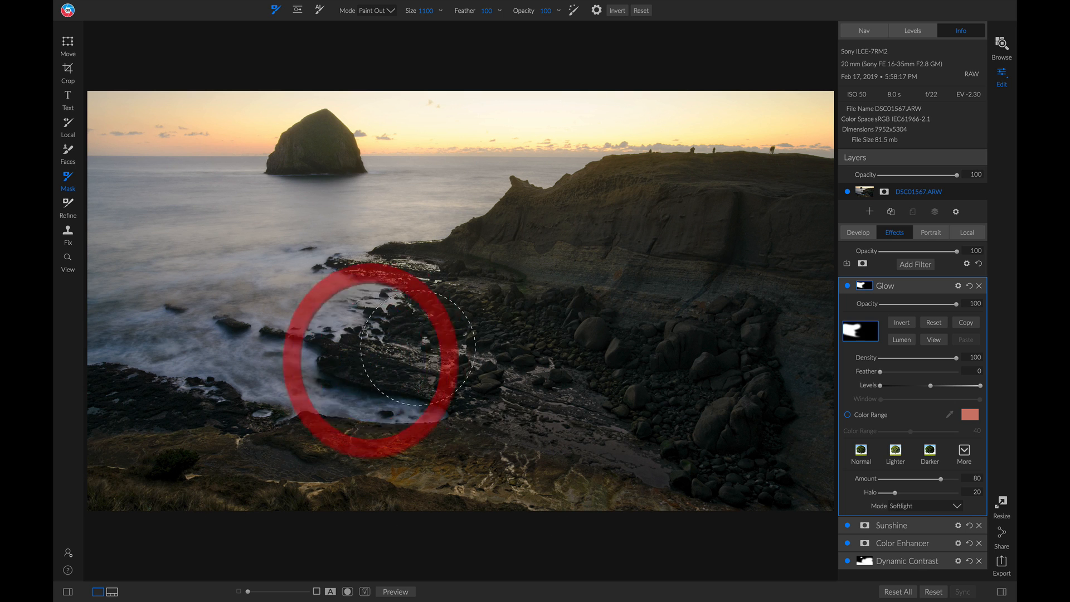
drag(460, 298, 458, 284)
click(422, 287)
click(499, 316)
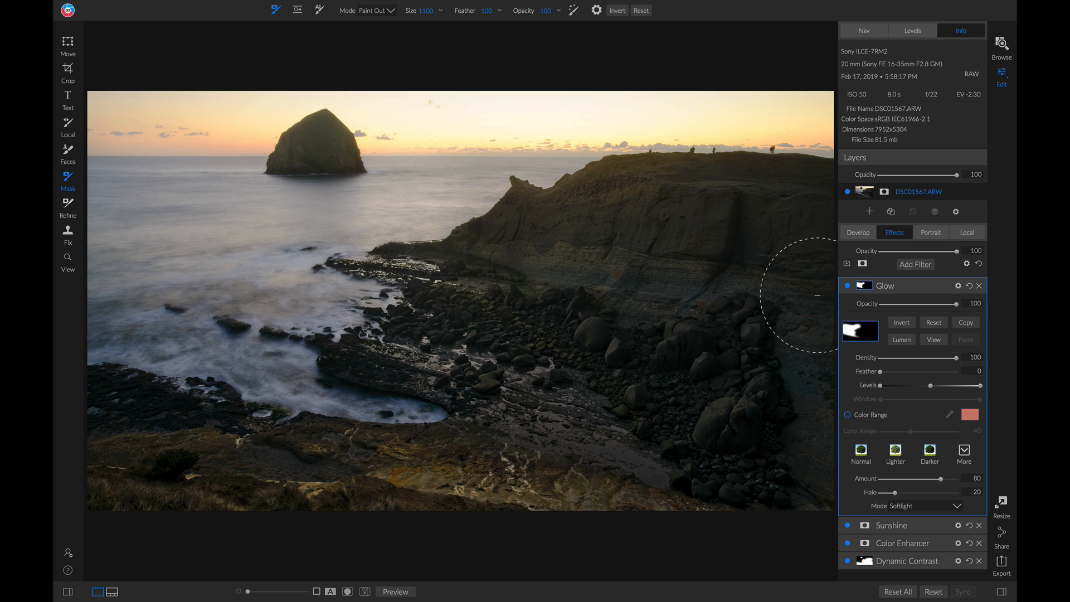
click(847, 286)
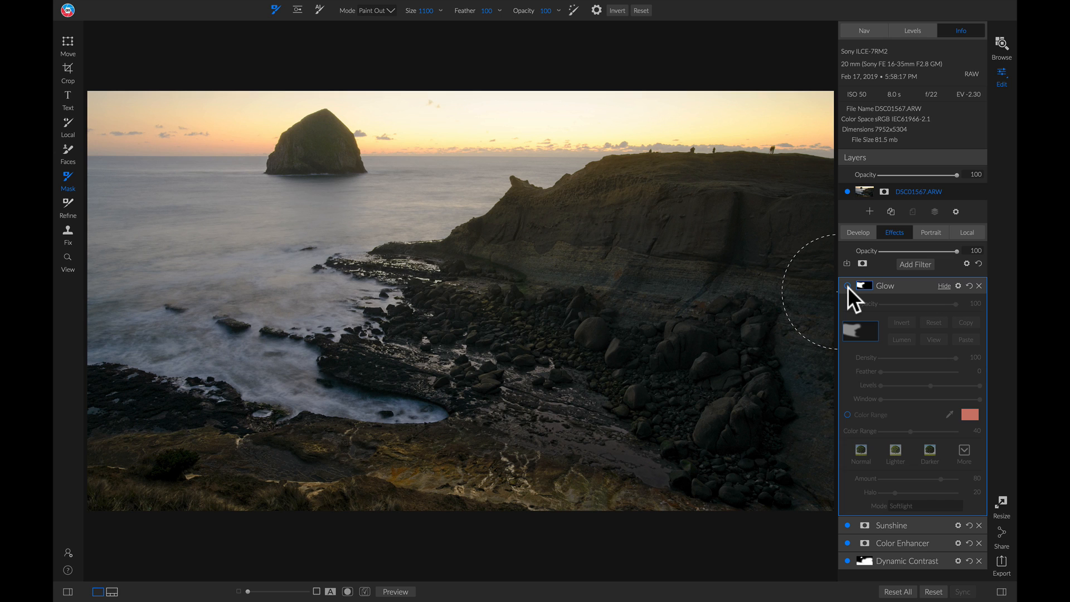
click(847, 286)
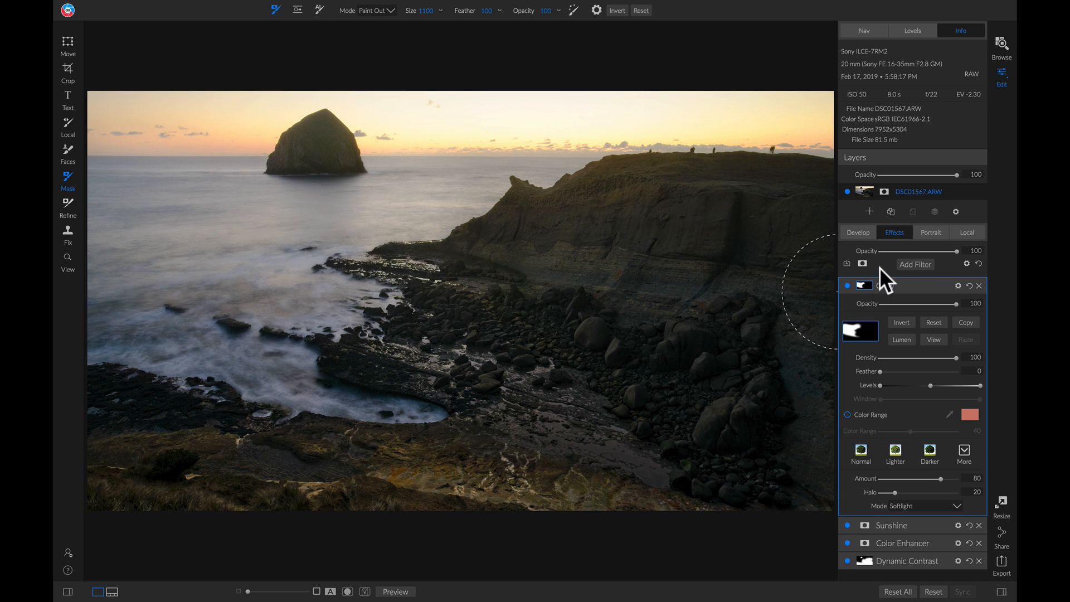
Add a Curves filter, move the curve's black point to In 21, Out 32, and raise the midtones to In 132, Out 155.
click(904, 264)
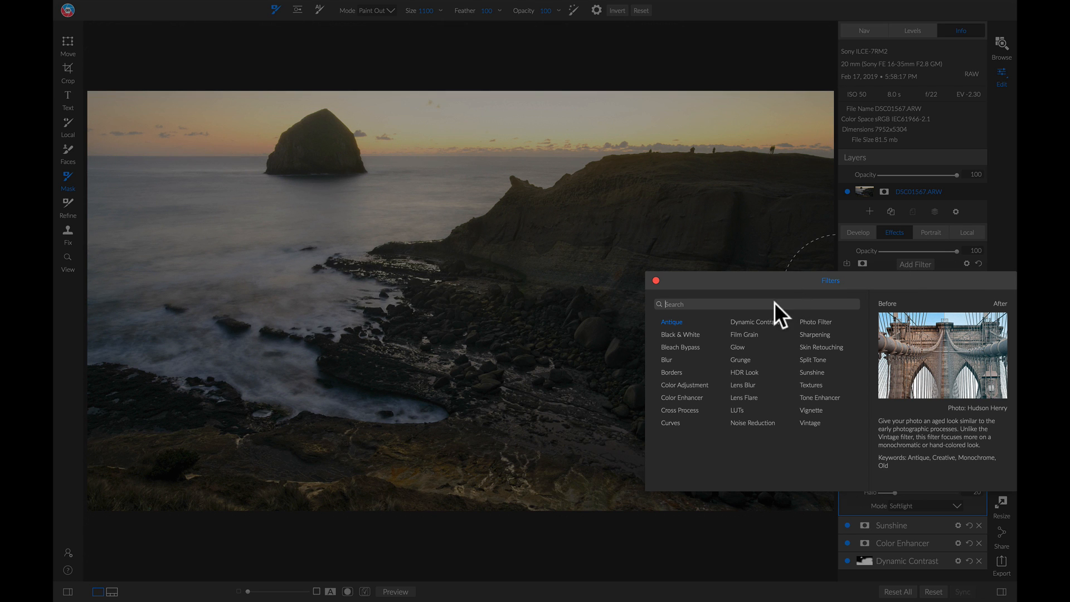
click(673, 421)
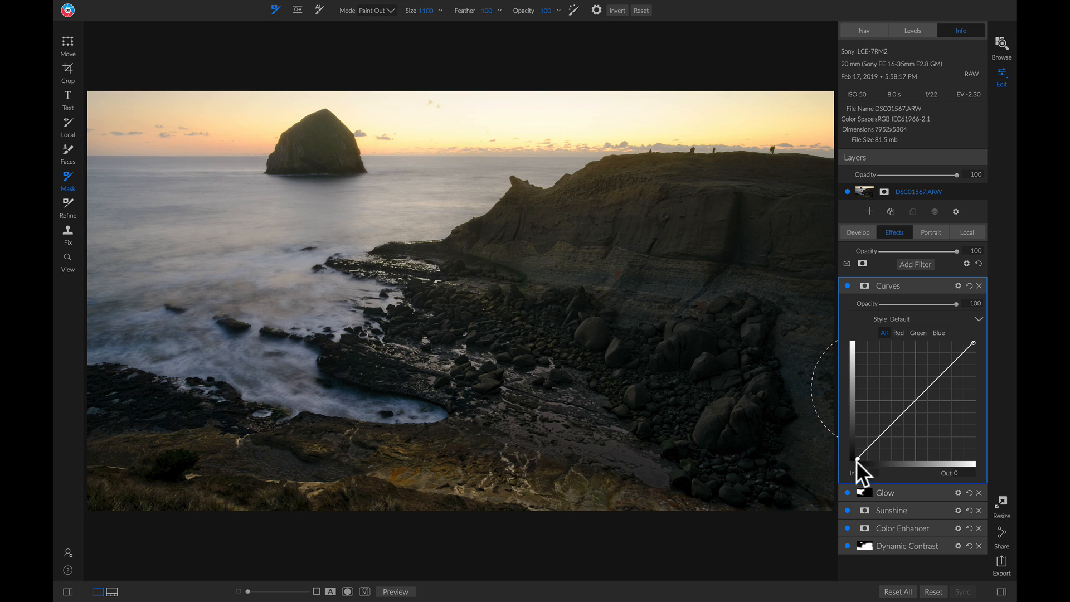
drag(857, 458, 865, 447)
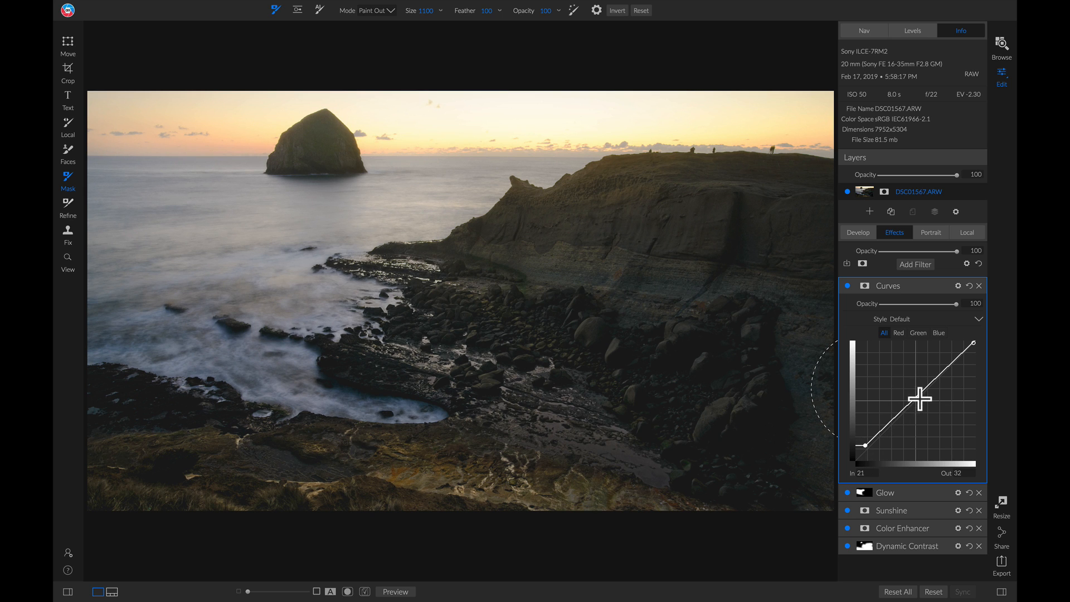
drag(918, 395, 916, 388)
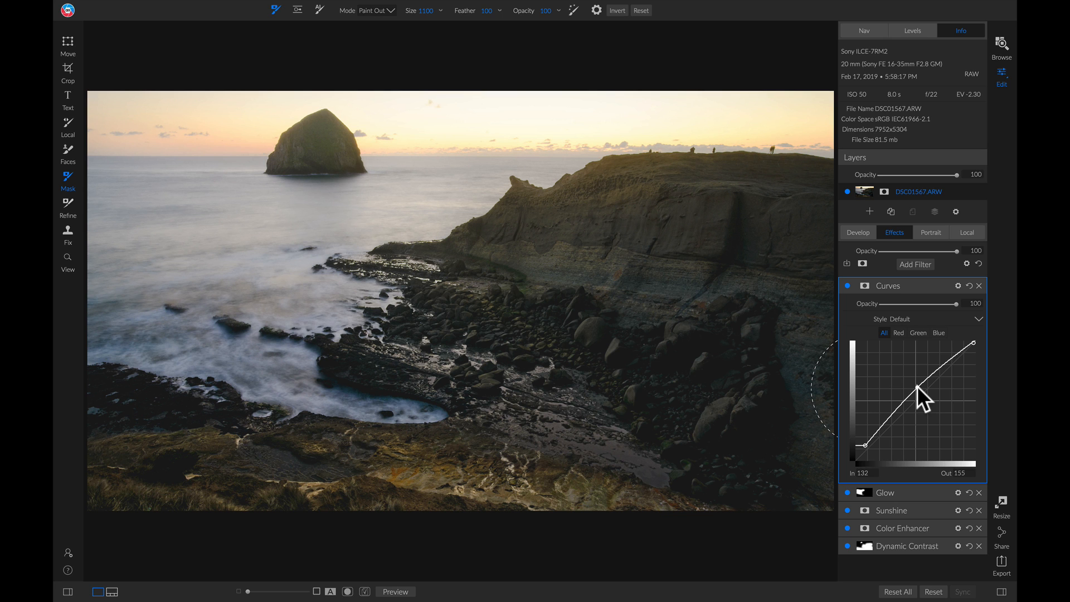
Compare the fully edited photo with the unedited original by switching the overall preview off and on twice.
key(backslash)
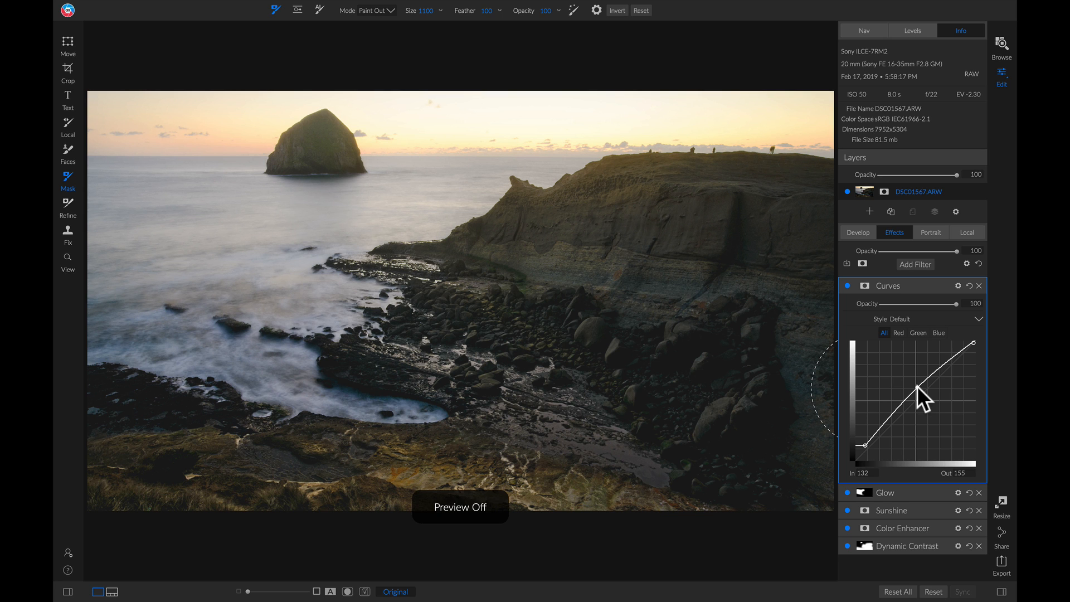
key(backslash)
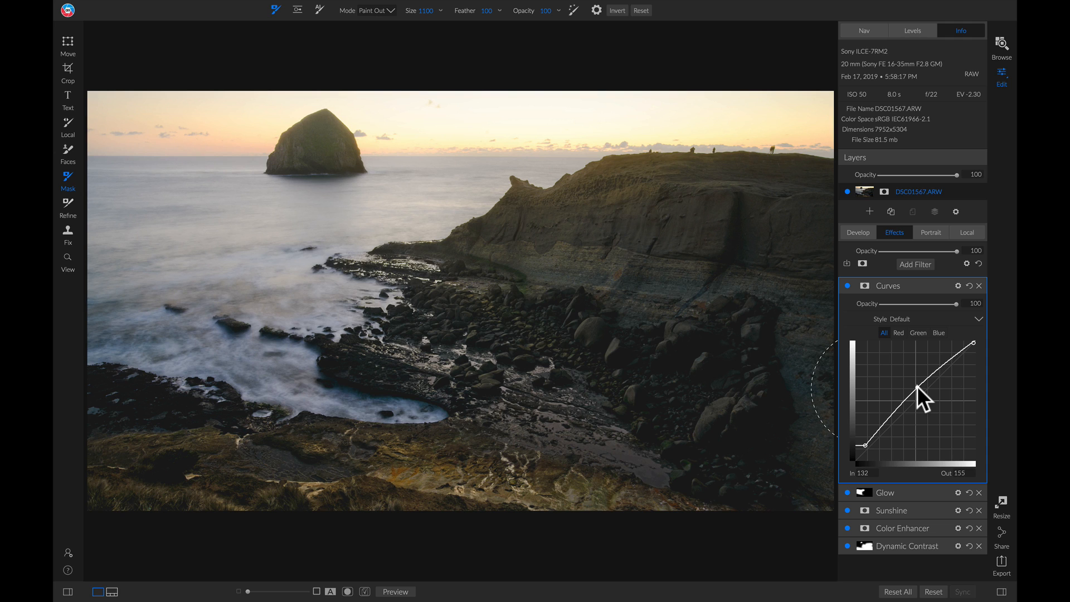
key(backslash)
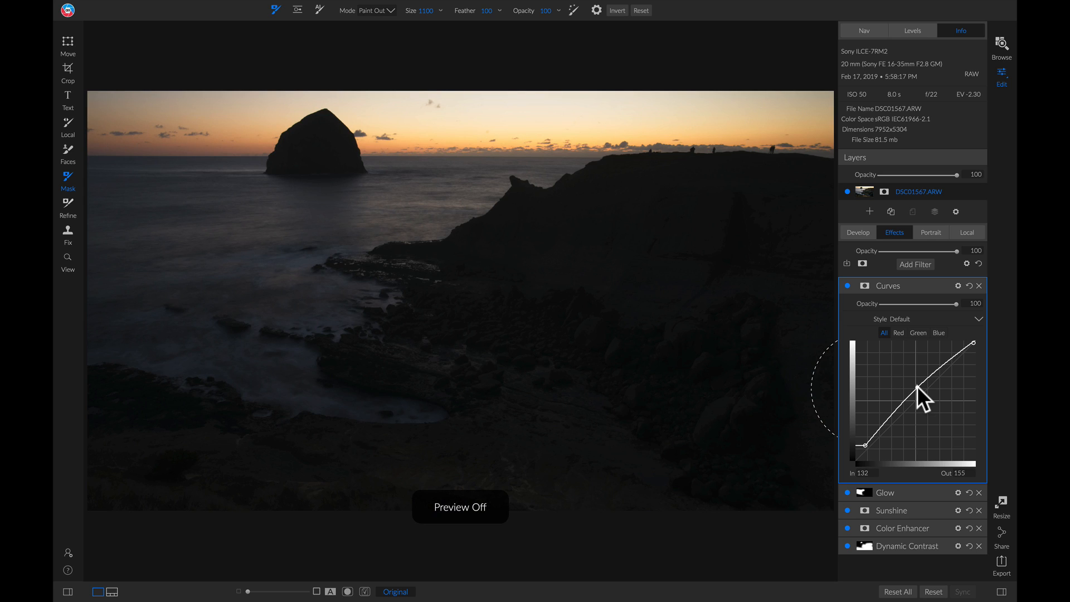
key(backslash)
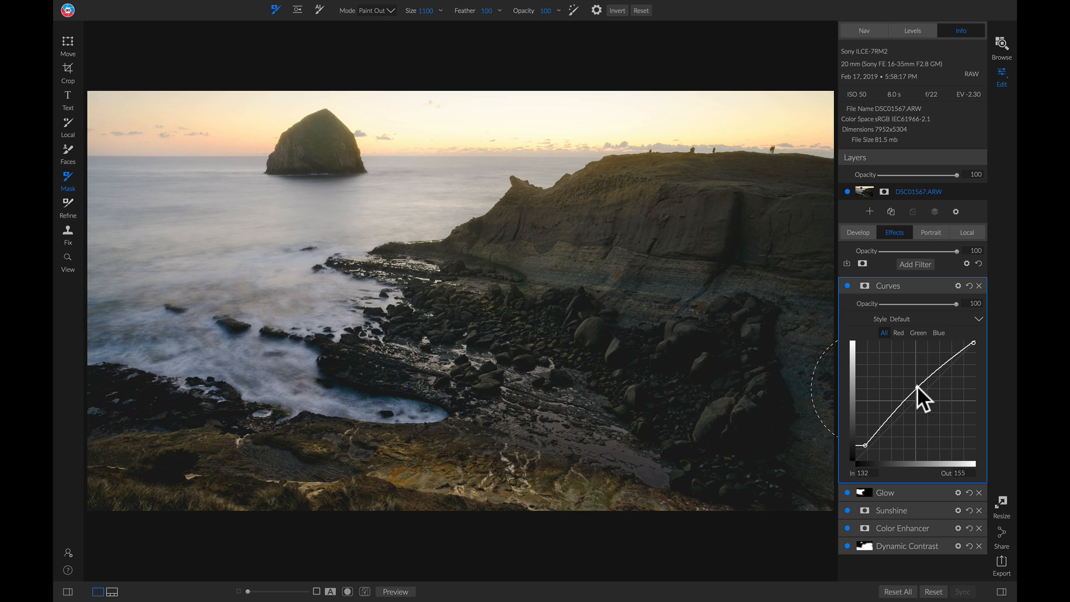